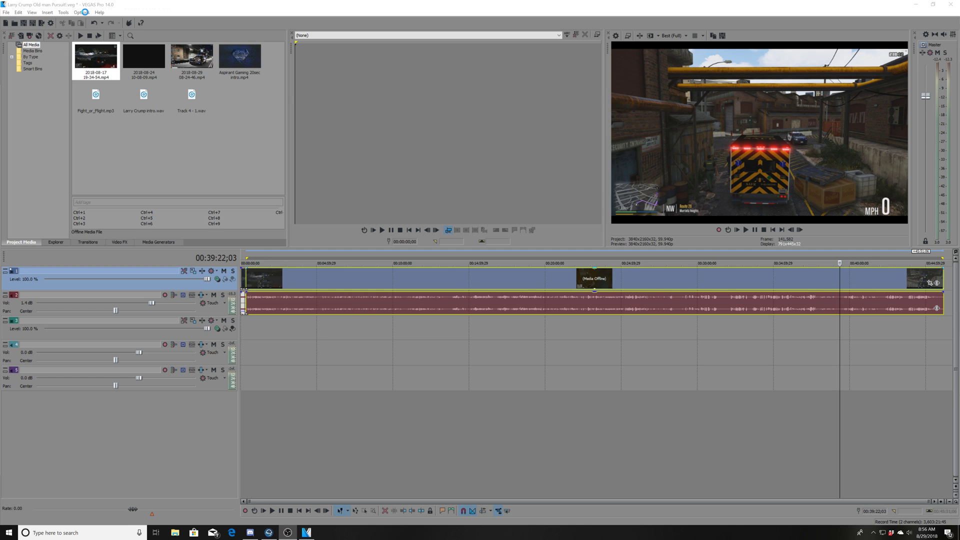
# Step: Set GPU acceleration of video processing to the NVIDIA GeForce GTX card in the video preferences and accept the dialog
pyautogui.click(84, 12)
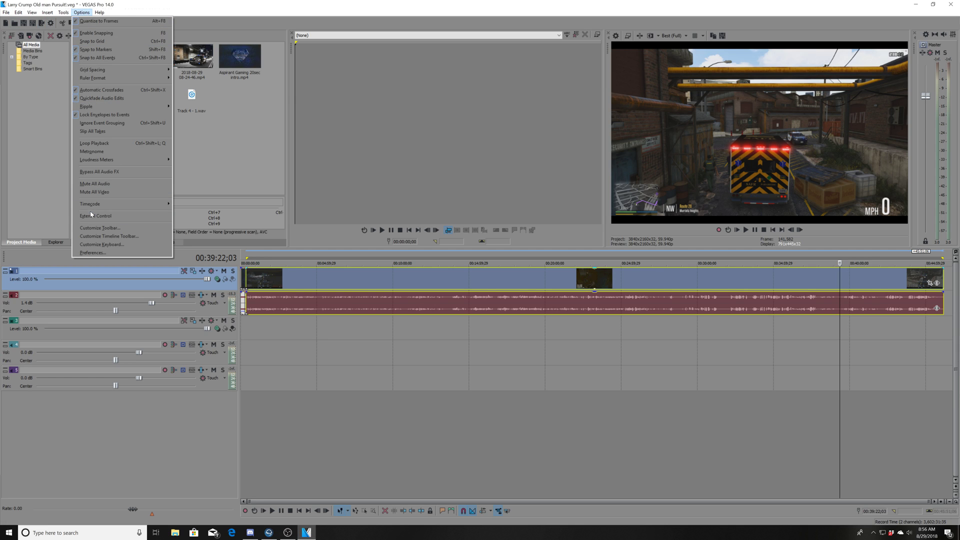
pyautogui.click(96, 253)
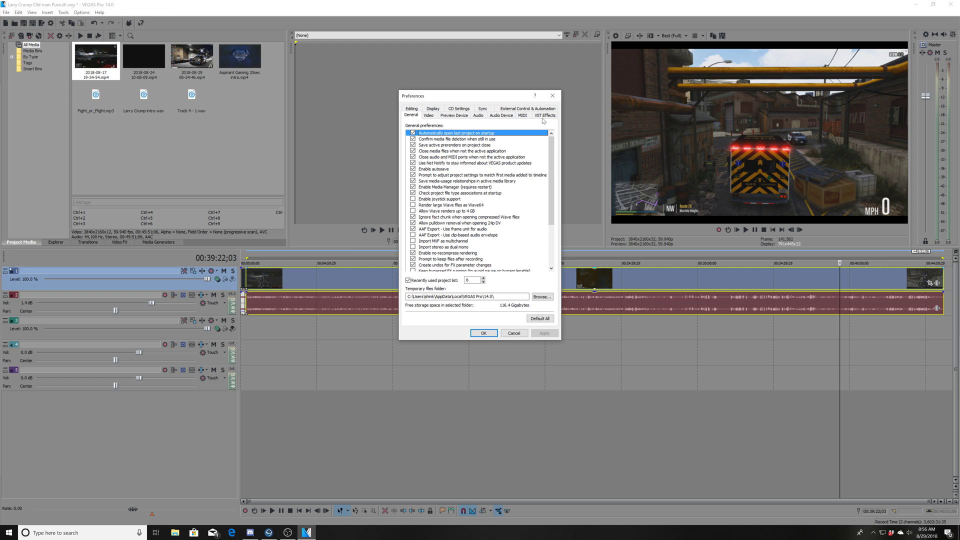
pyautogui.click(433, 117)
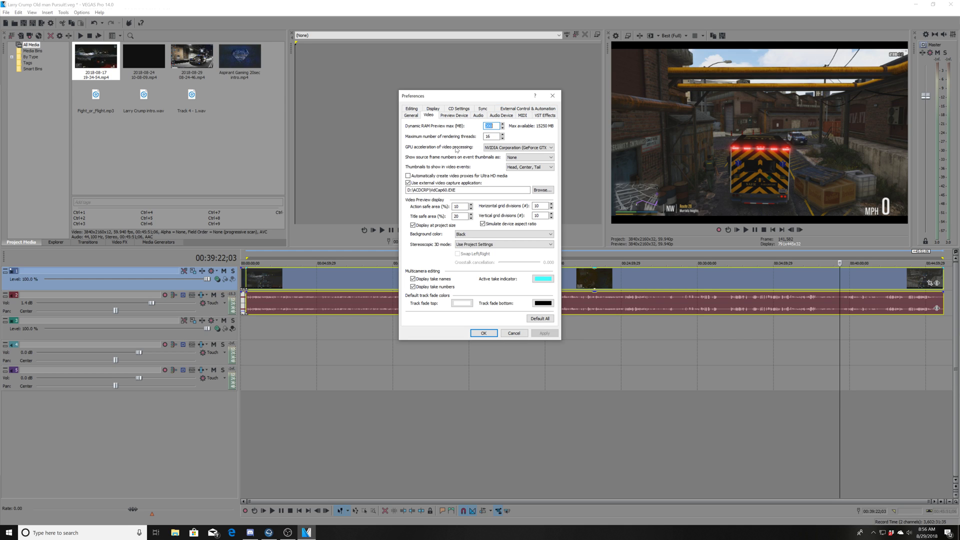
pyautogui.click(523, 149)
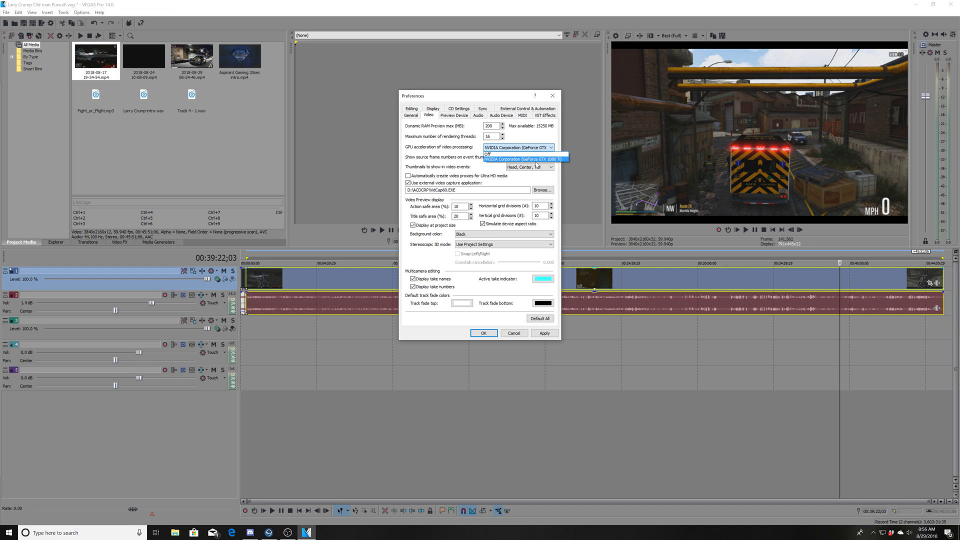
pyautogui.click(524, 149)
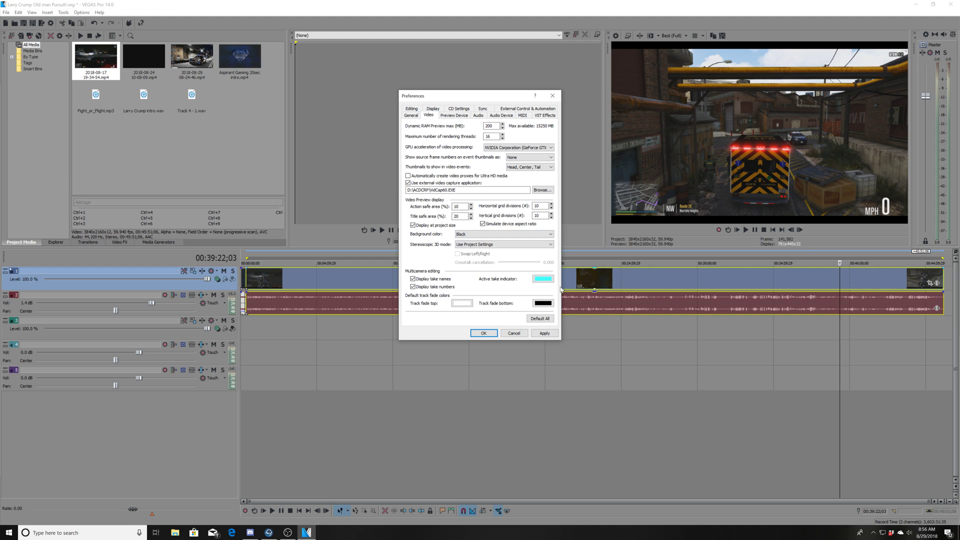
pyautogui.click(484, 334)
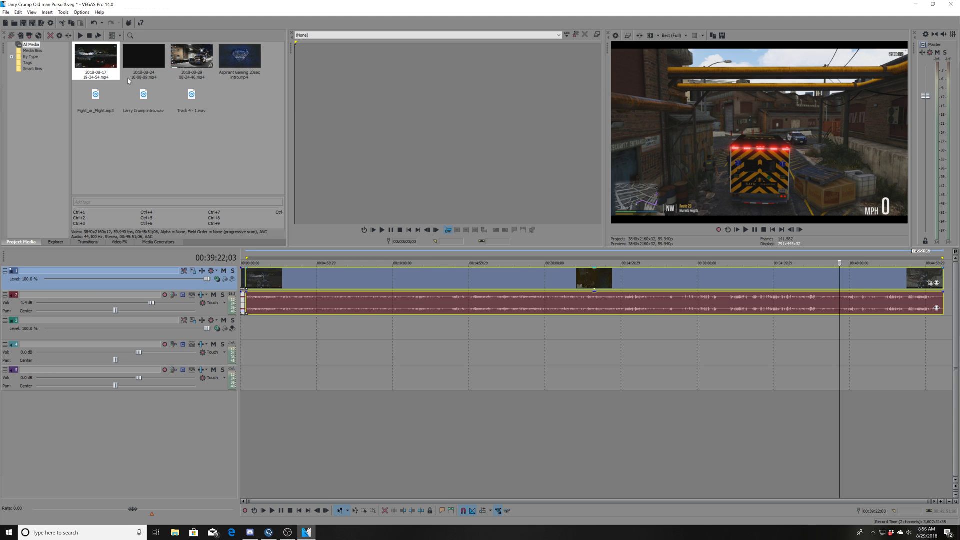
# Step: Filter the hidden internal preferences by "gpu" and check the value of Allow GPU Rendering
pyautogui.click(82, 13)
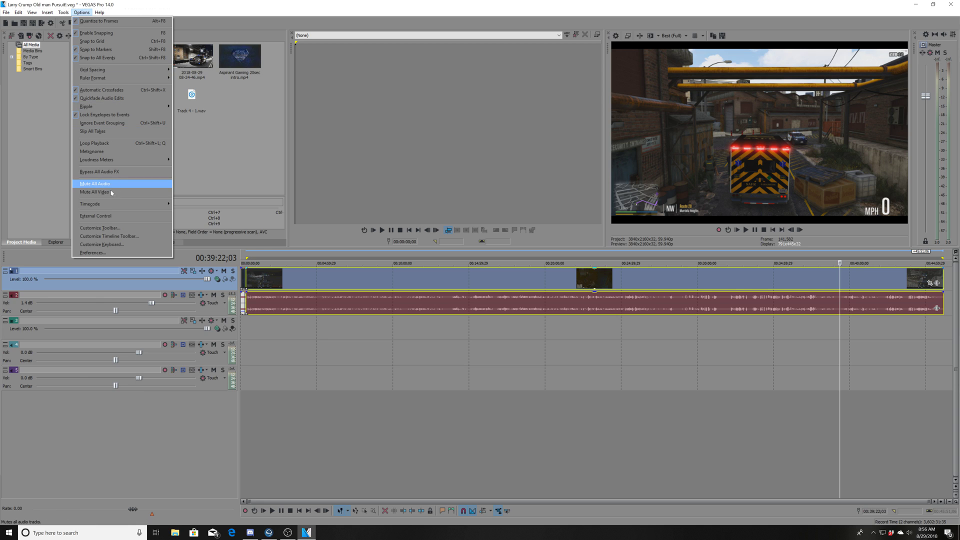
pyautogui.click(110, 254)
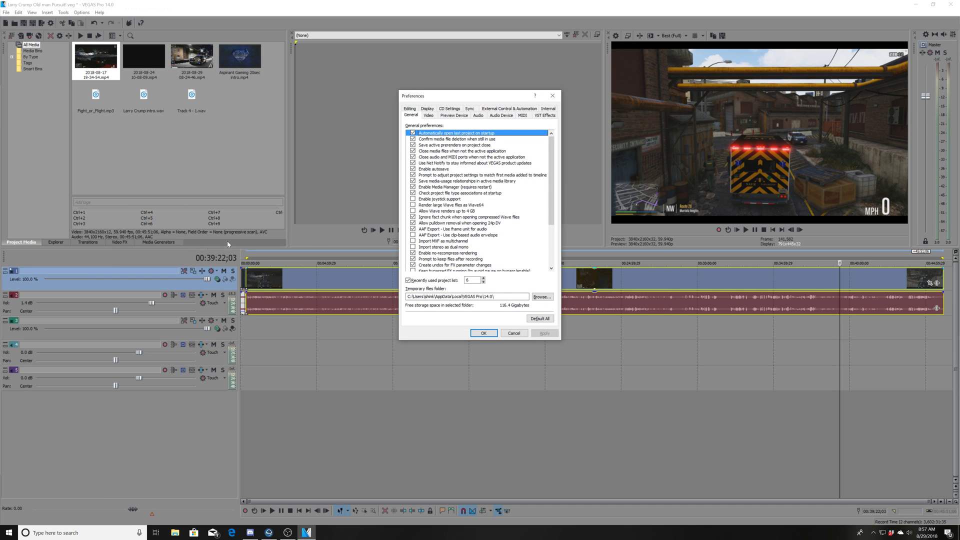
pyautogui.click(549, 109)
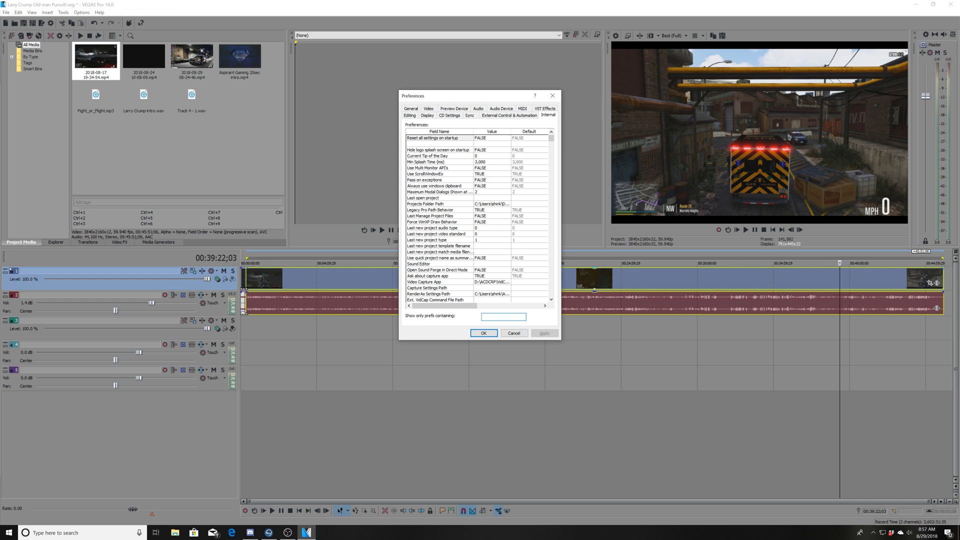
pyautogui.write('gpu')
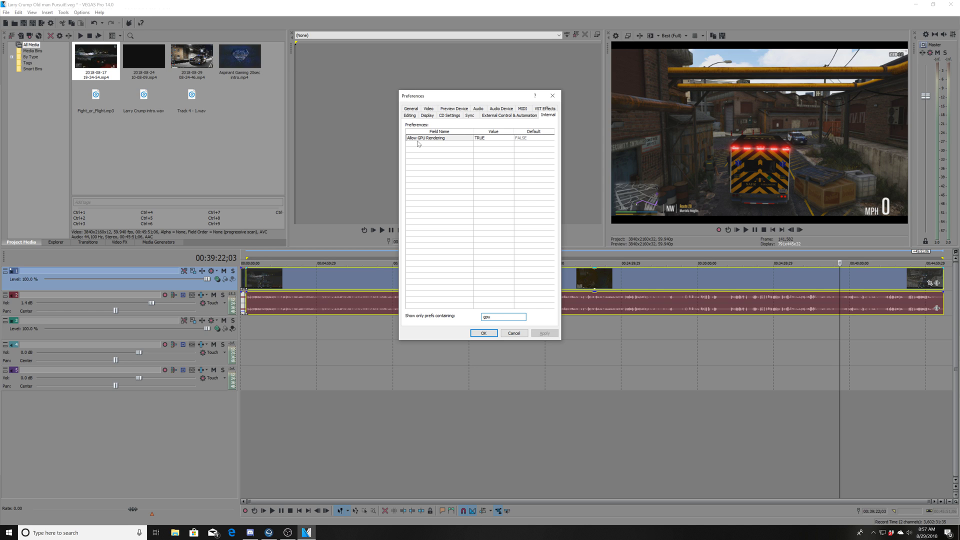
pyautogui.click(495, 140)
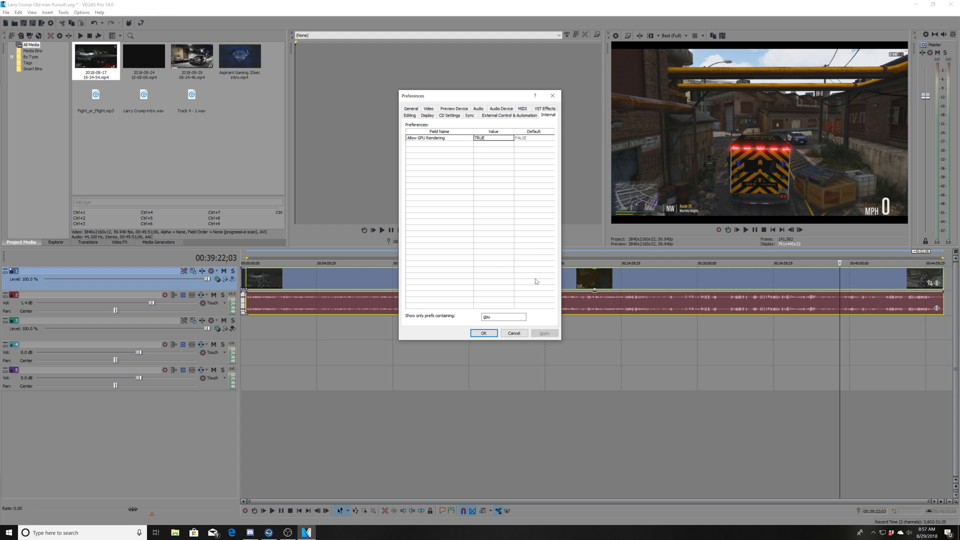
pyautogui.click(483, 333)
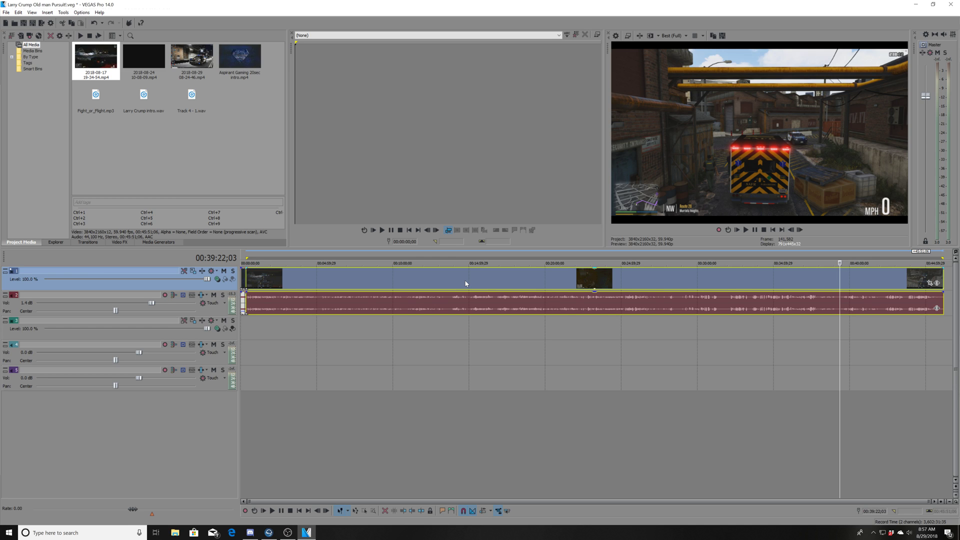
# Step: Review the project's video and audio properties, including template, frame rate, rendering quality, resample mode and sample rate
pyautogui.click(616, 36)
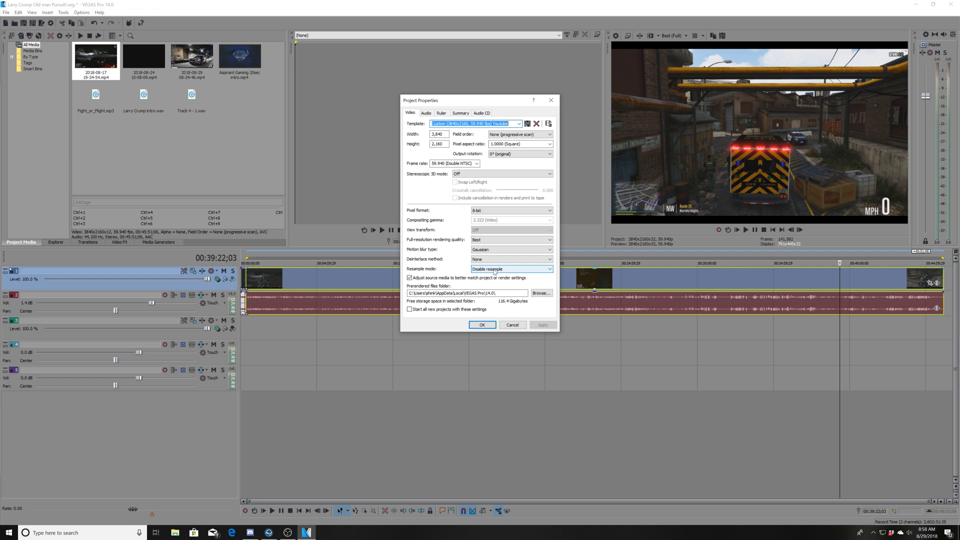
pyautogui.click(425, 114)
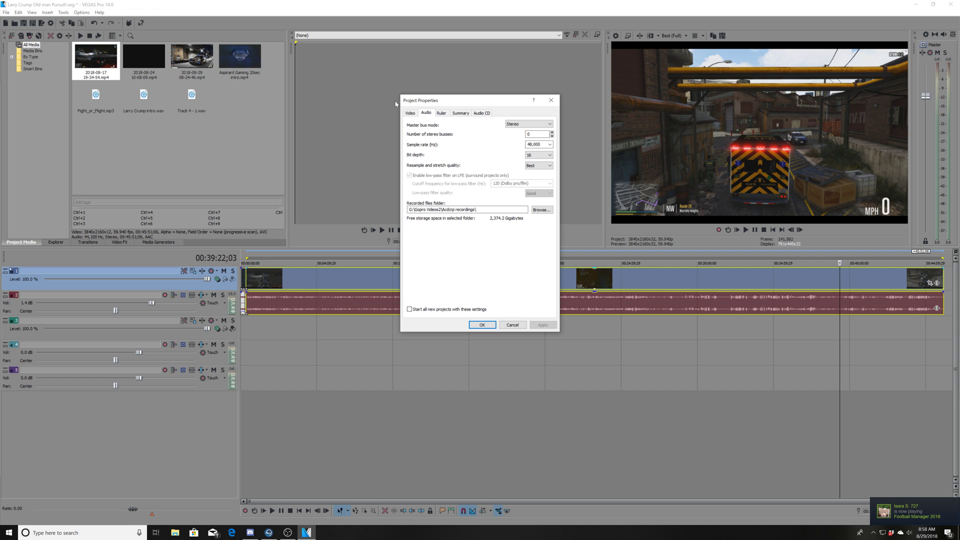
pyautogui.click(546, 102)
pyautogui.click(615, 35)
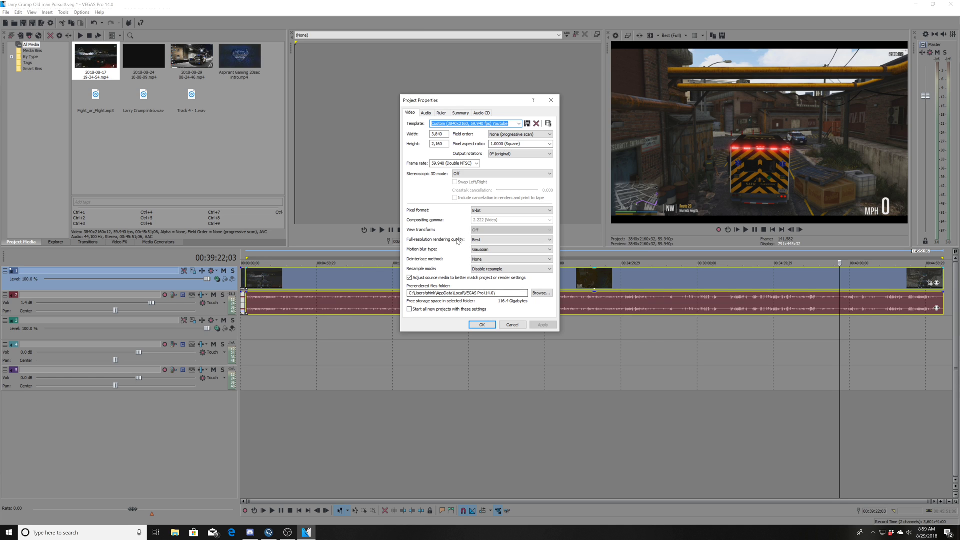
pyautogui.click(552, 102)
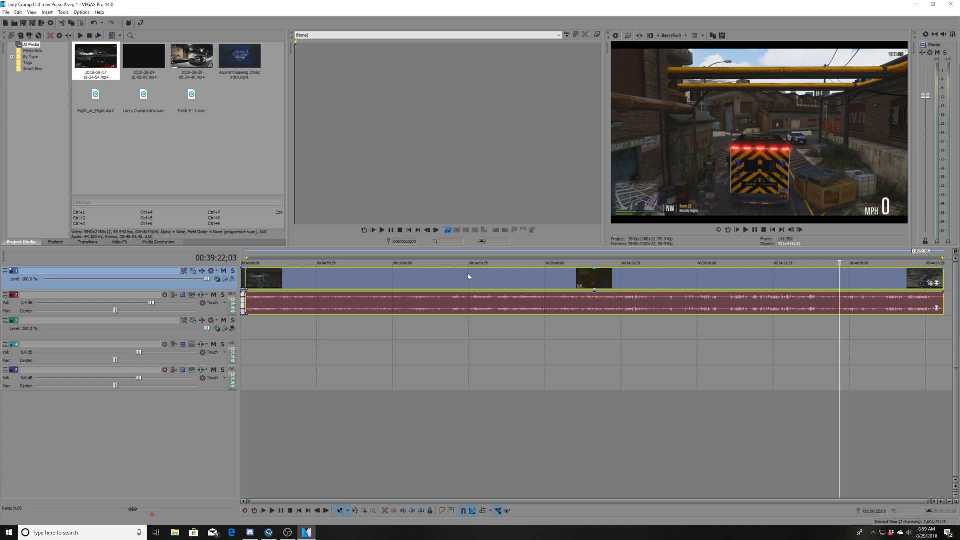
# Step: Examine the resample options in the properties of the long video event on the first track, leaving them unsaved
pyautogui.rightClick(469, 280)
pyautogui.click(469, 280)
pyautogui.rightClick(483, 281)
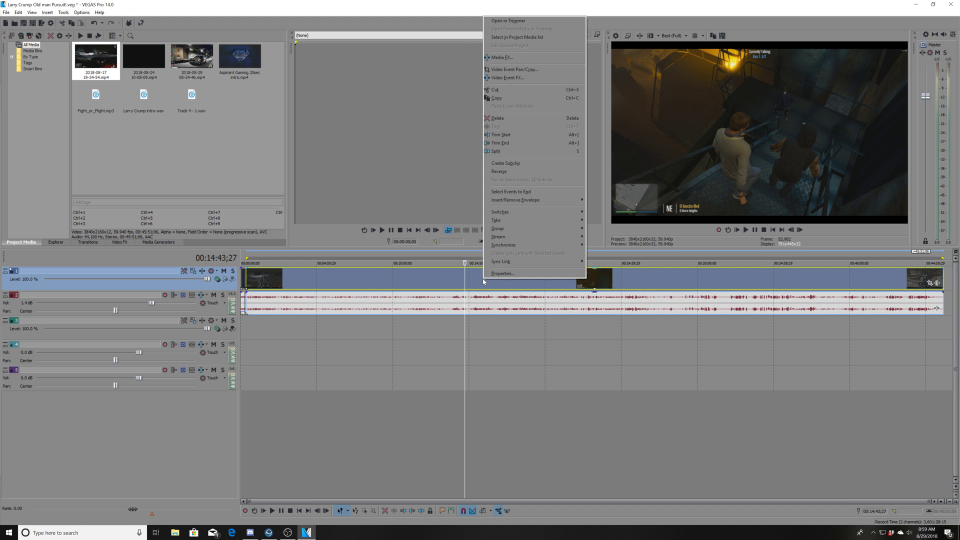
pyautogui.click(499, 275)
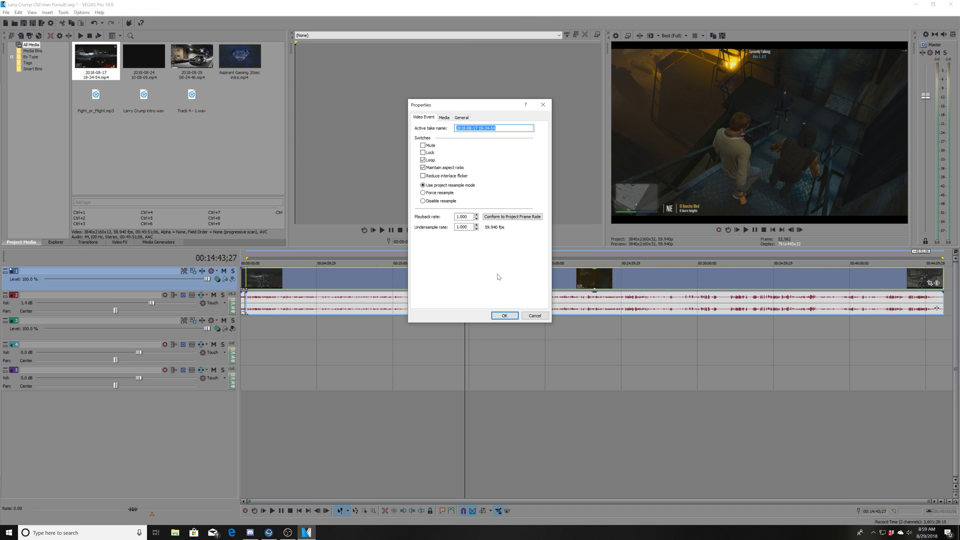
pyautogui.click(423, 201)
pyautogui.click(536, 315)
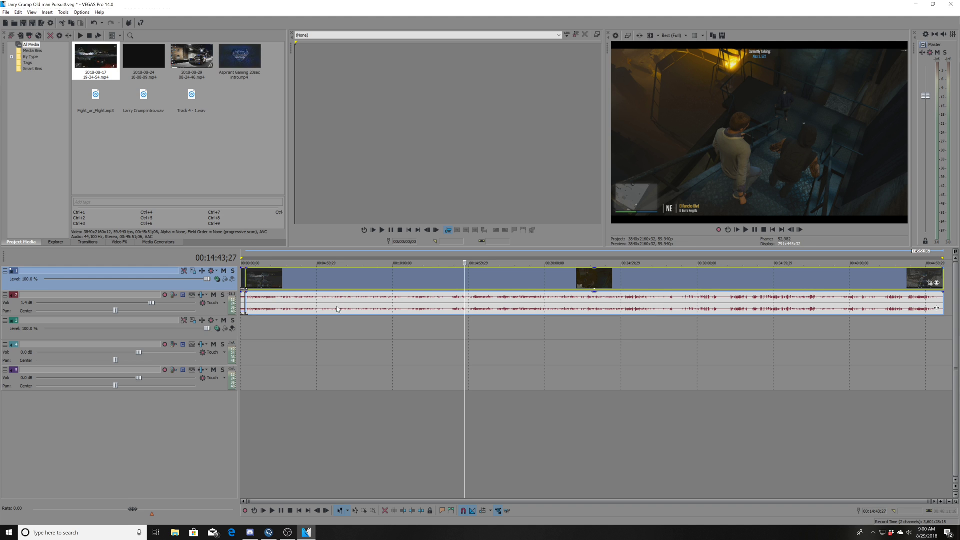
pyautogui.click(6, 14)
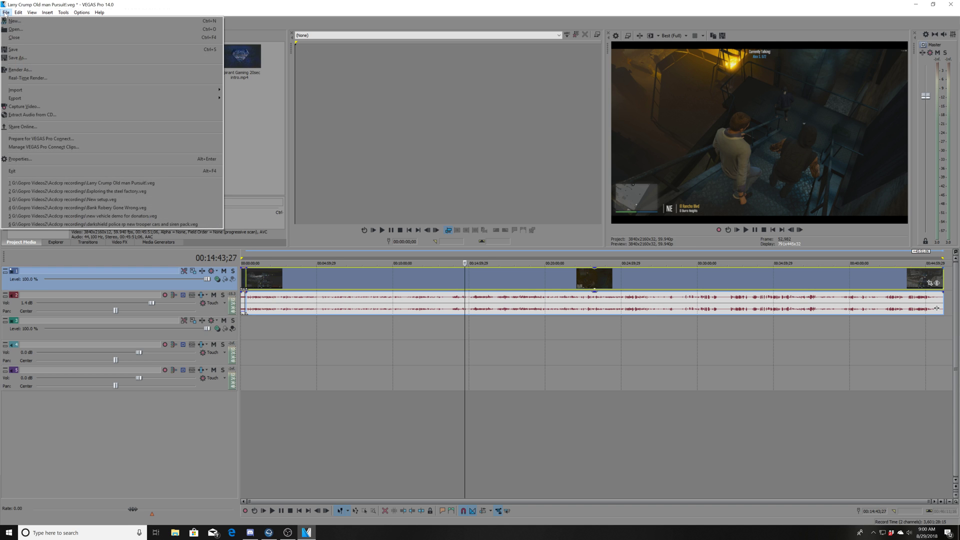
pyautogui.press('Escape')
pyautogui.click(4, 12)
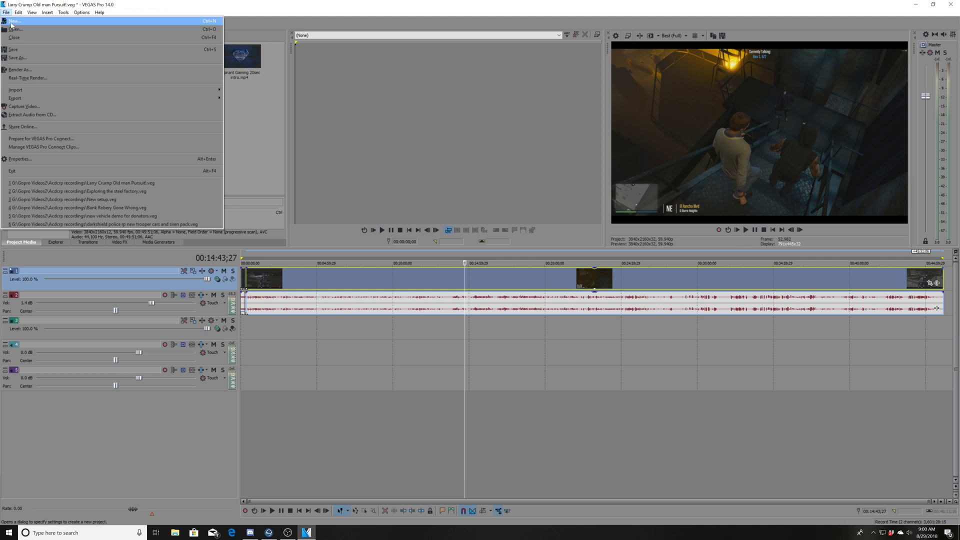
pyautogui.click(30, 71)
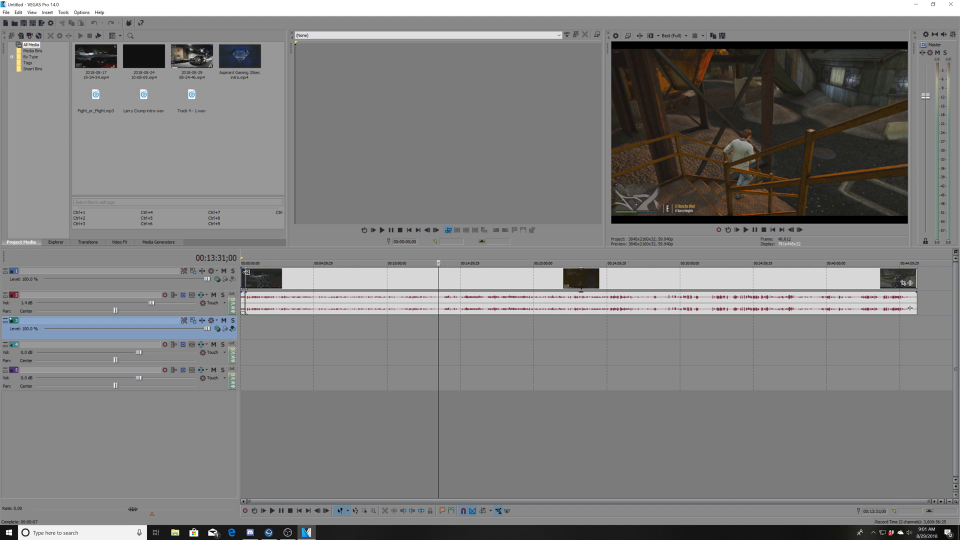
# Step: Mark the timeline from the start to 00:46:11;16 as the render region and pick the "youtube final 4k lawn mowing gone wrong" render template
pyautogui.moveTo(244, 260); pyautogui.dragTo(917, 263)
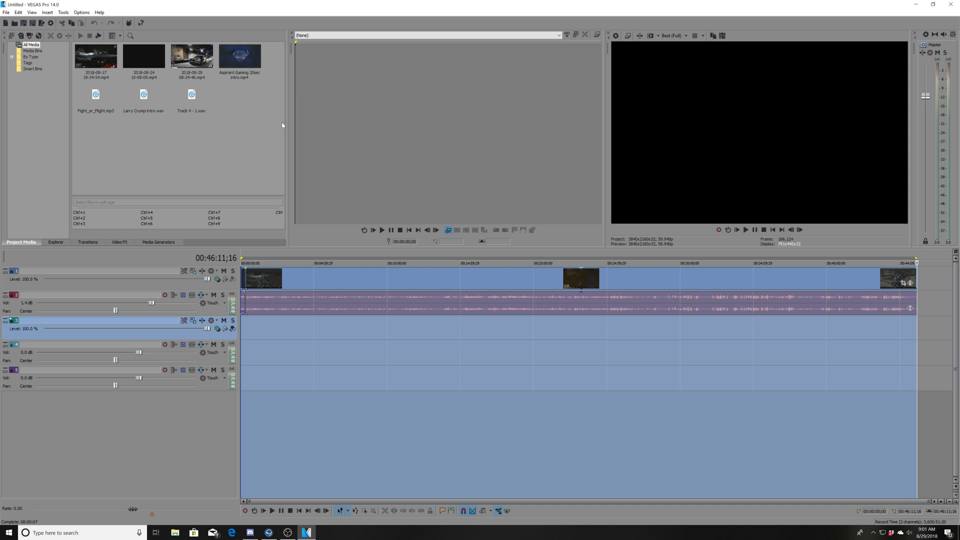
pyautogui.click(7, 13)
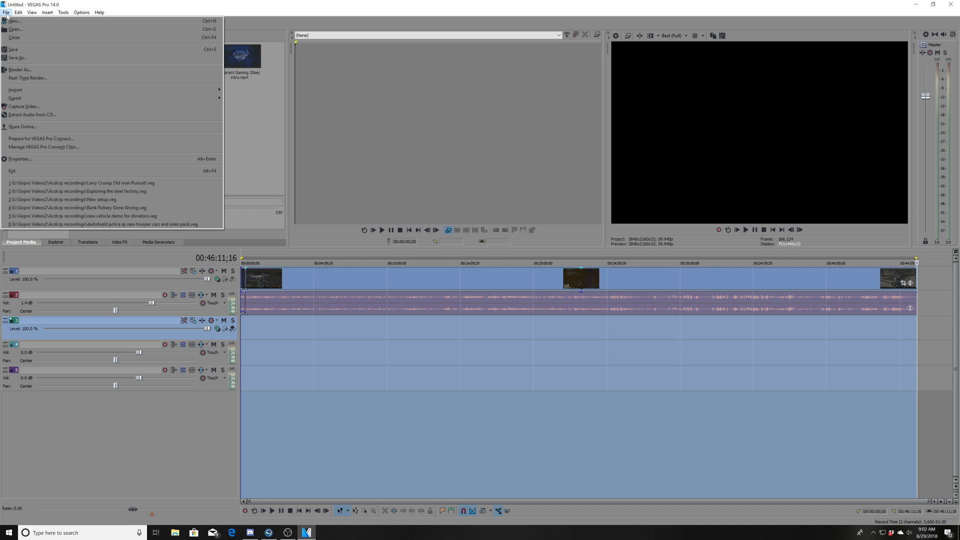
pyautogui.click(20, 72)
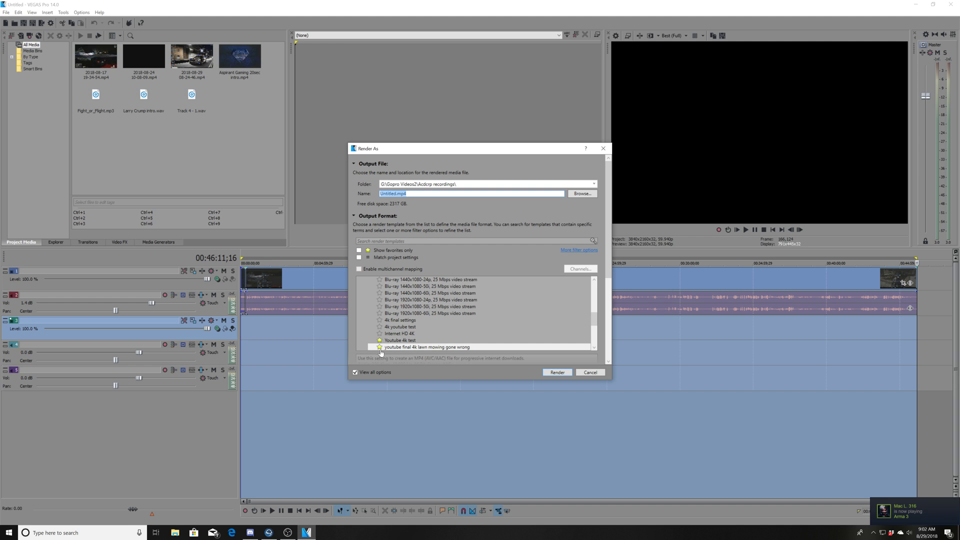
pyautogui.click(409, 348)
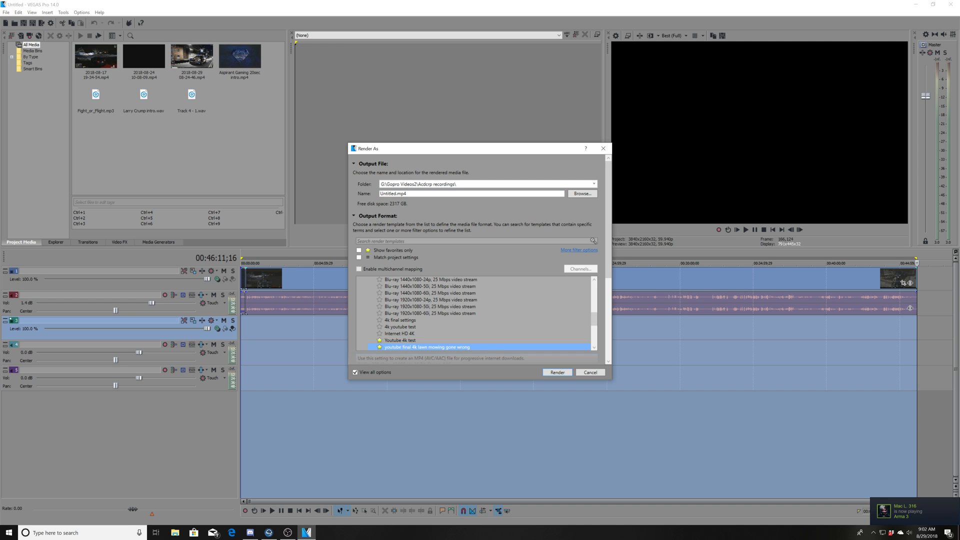
pyautogui.scroll(-2, 609, 293)
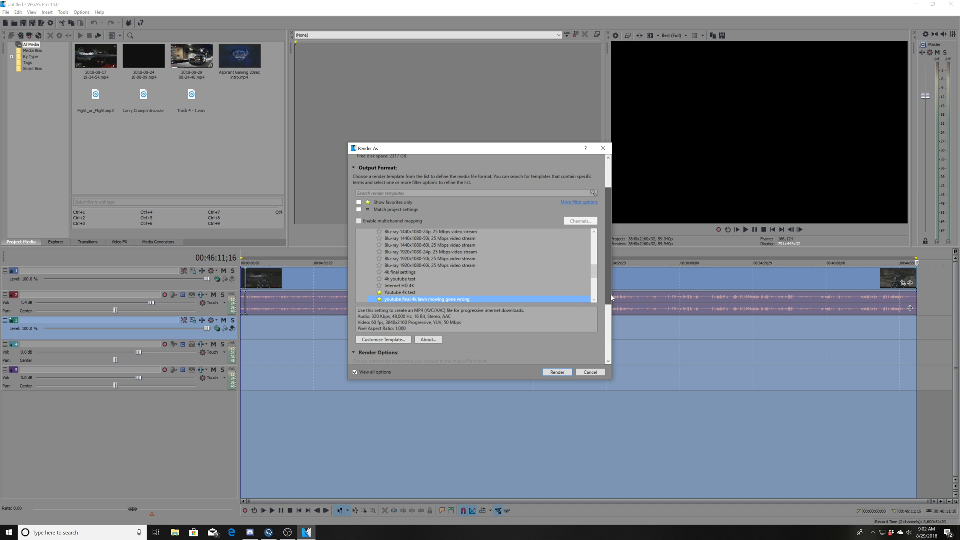
pyautogui.moveTo(611, 295); pyautogui.dragTo(611, 304)
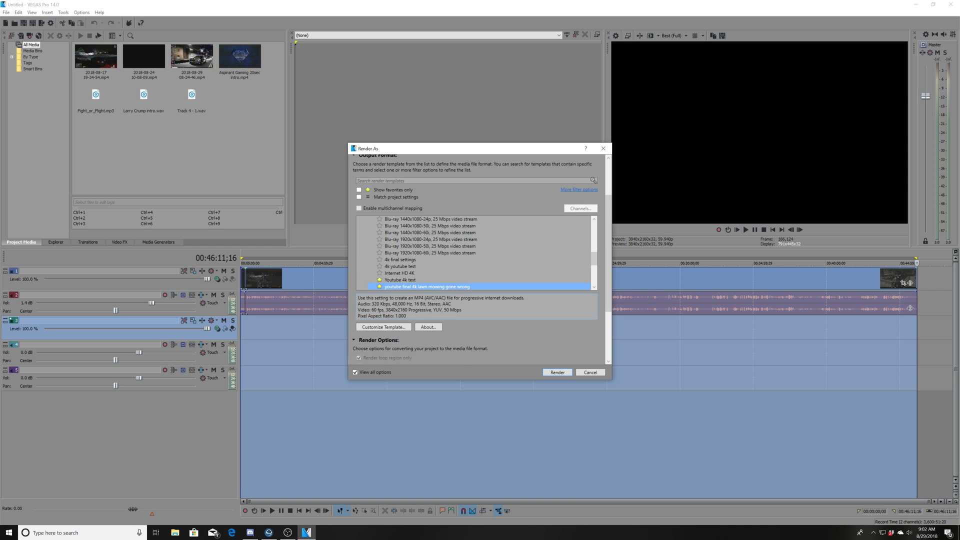
# Step: Review the render template's video, audio, system and project settings, run its GPU check, and close the render dialogs without saving
pyautogui.click(384, 327)
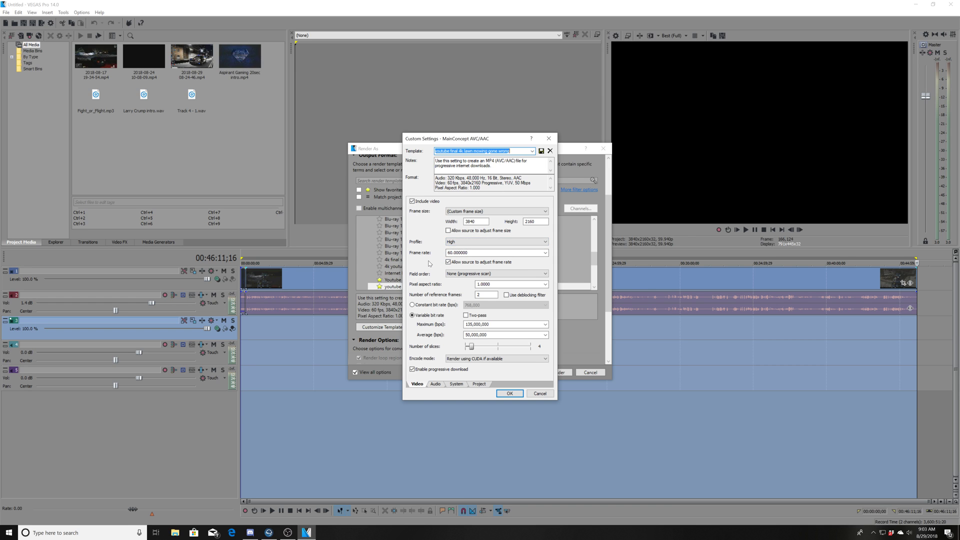
pyautogui.click(449, 262)
pyautogui.click(436, 384)
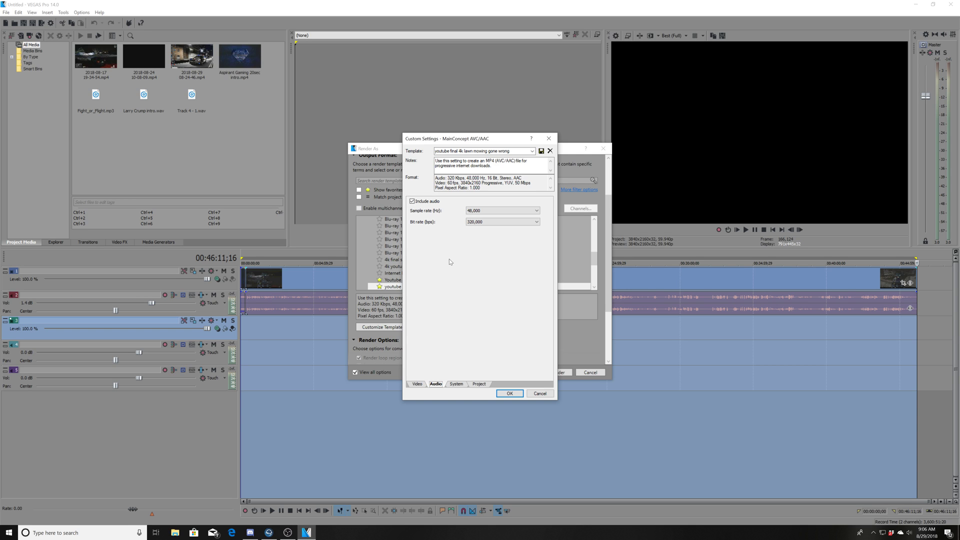
pyautogui.click(460, 385)
pyautogui.click(429, 225)
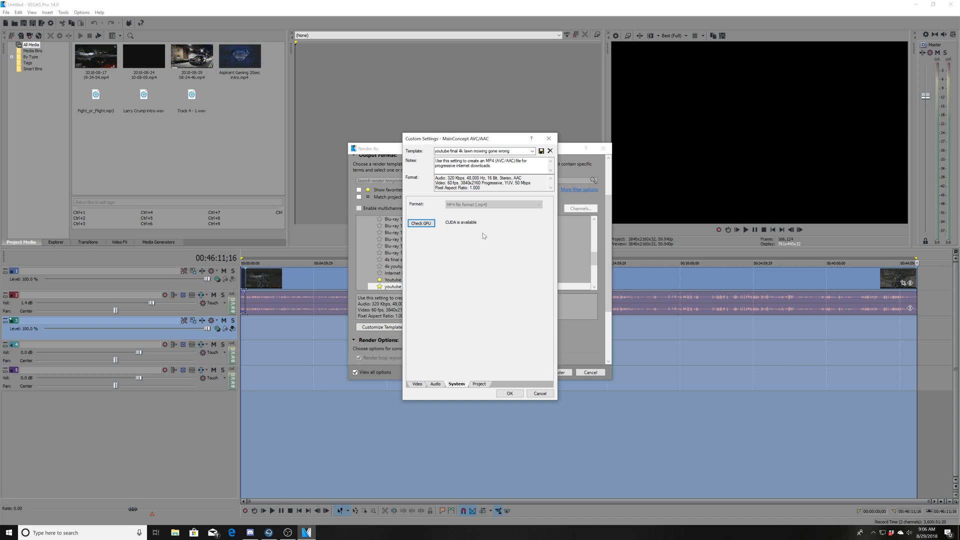
pyautogui.click(483, 383)
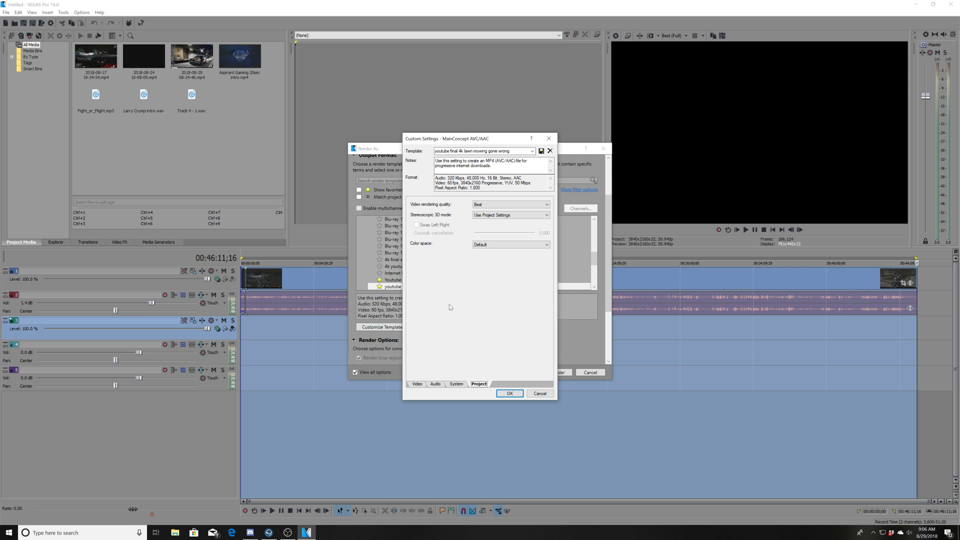
pyautogui.click(411, 384)
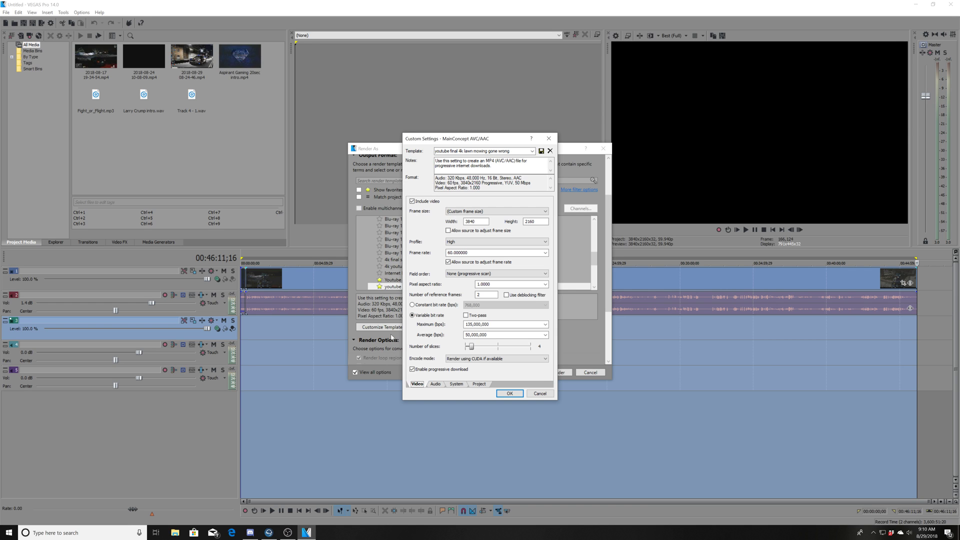
pyautogui.click(549, 138)
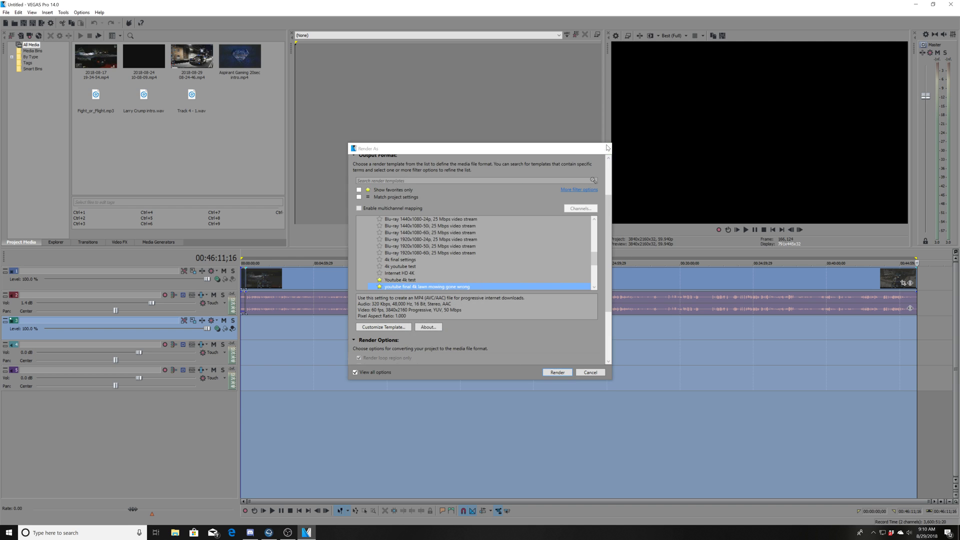
pyautogui.click(607, 148)
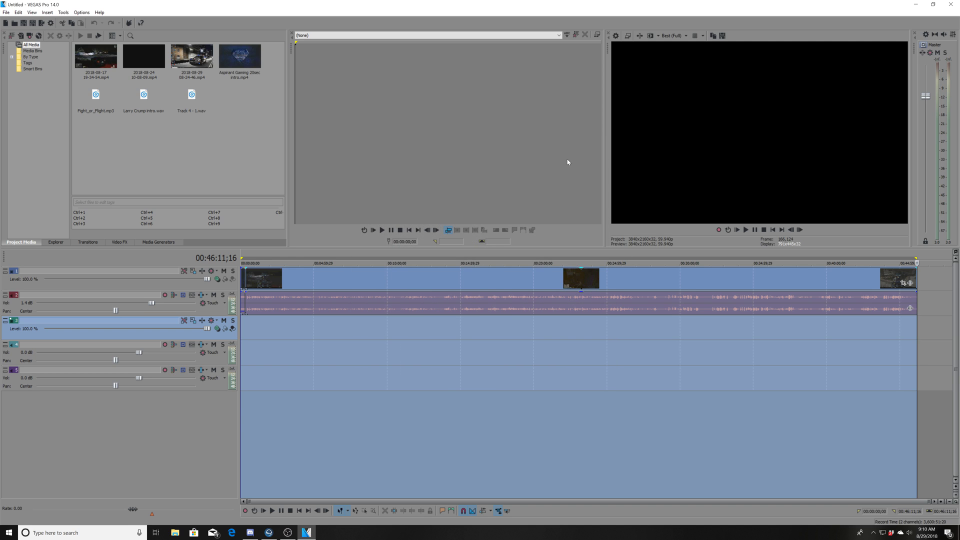